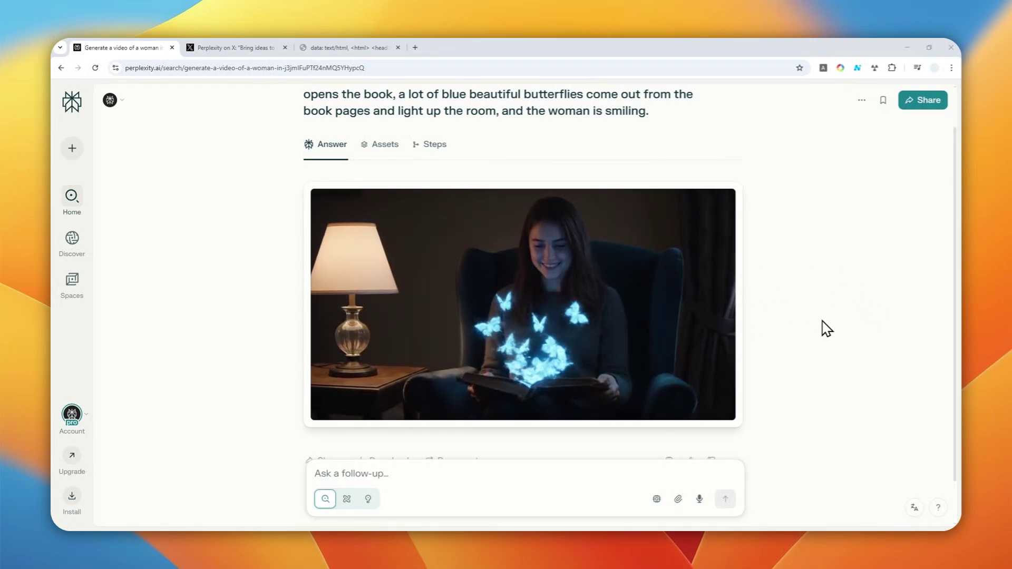
- Switch to the Perplexity on X post announcing video generation
click(225, 48)
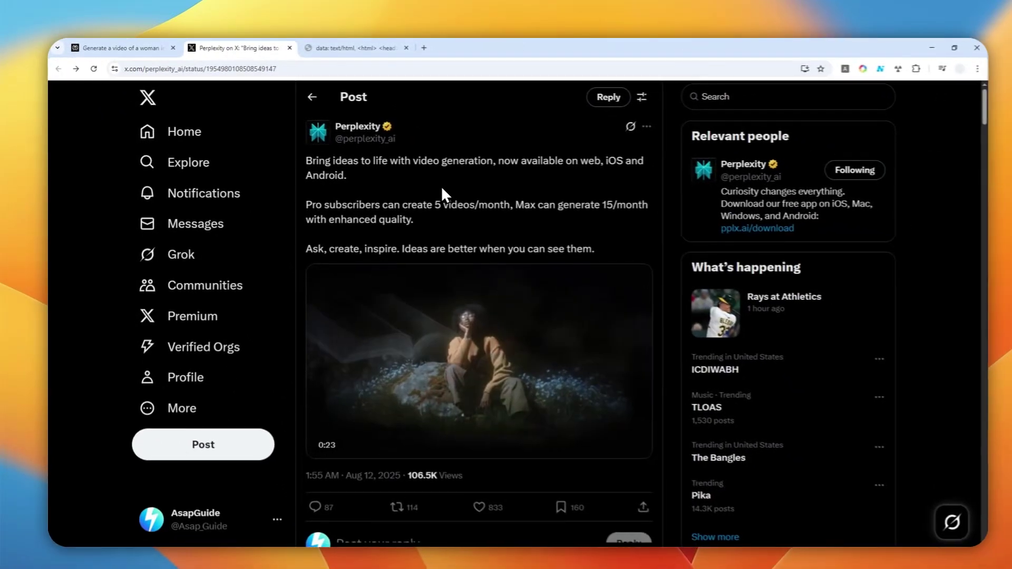
- Highlight the Pro limit of 5 videos/month and the Max limit of 15/month with enhanced quality, then return to Perplexity
click(299, 199)
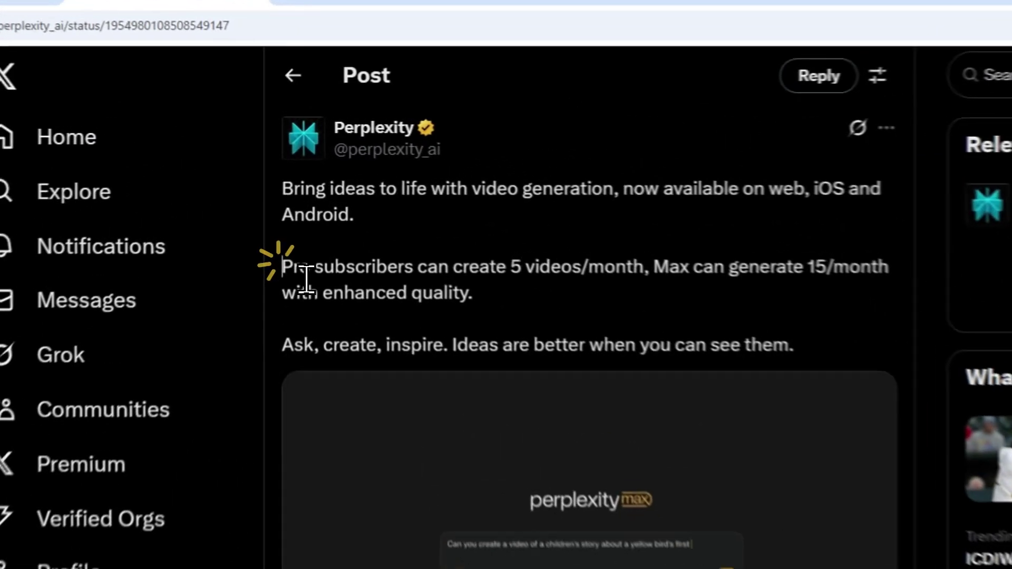
drag(306, 280, 667, 287)
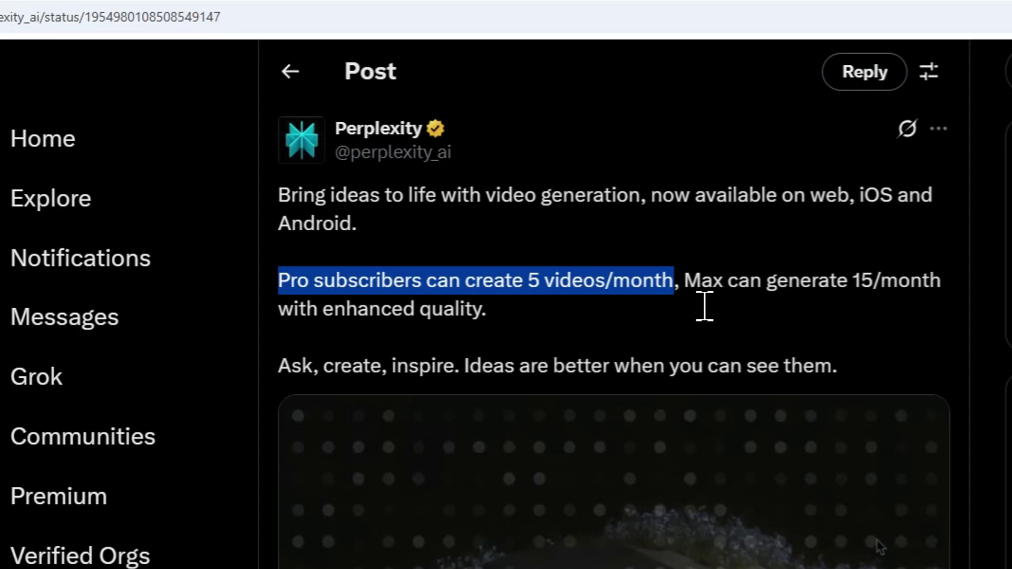
drag(686, 280, 821, 310)
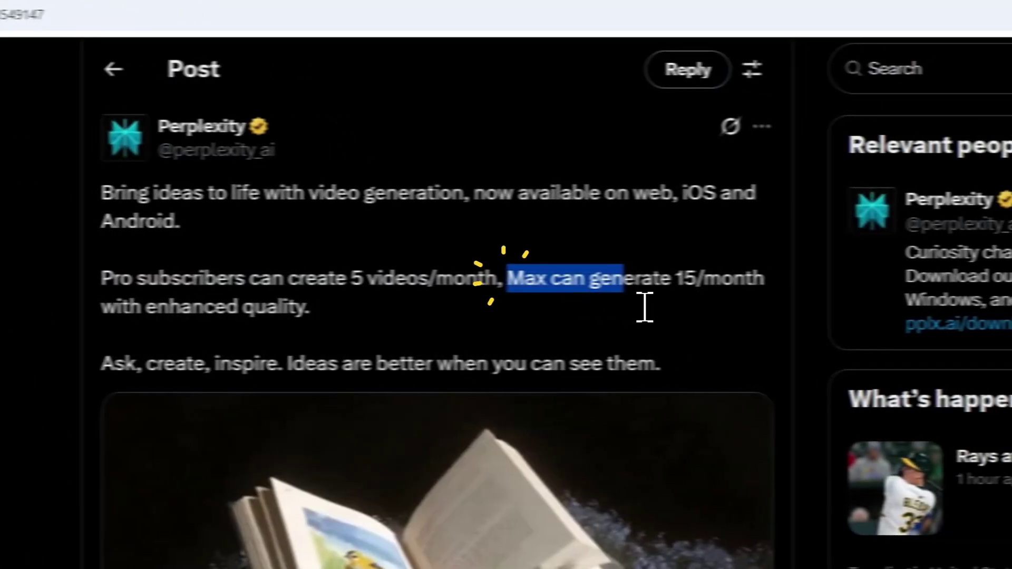
drag(645, 307, 552, 312)
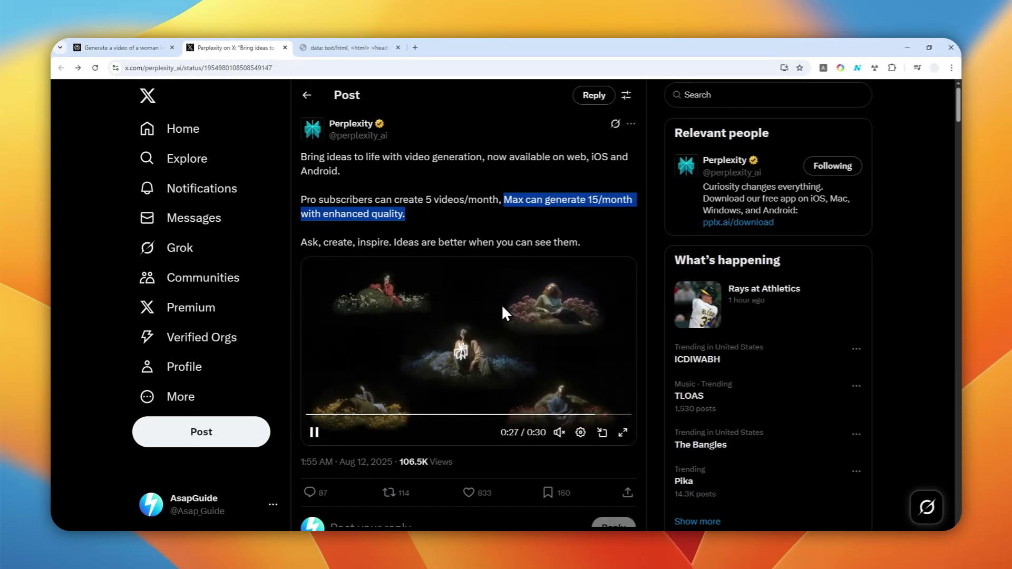
scroll(502, 305, down, 1)
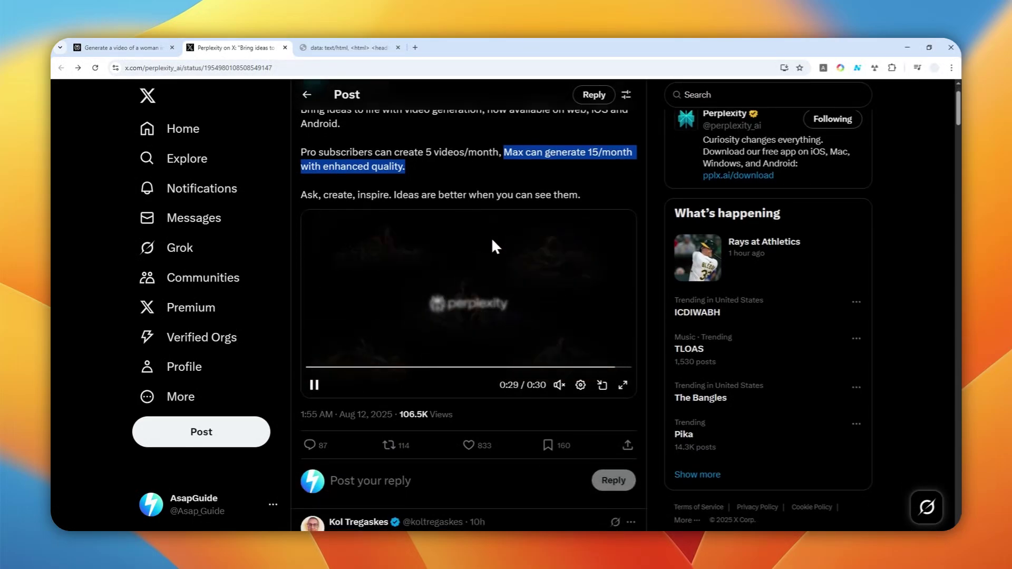
scroll(475, 264, up, 1)
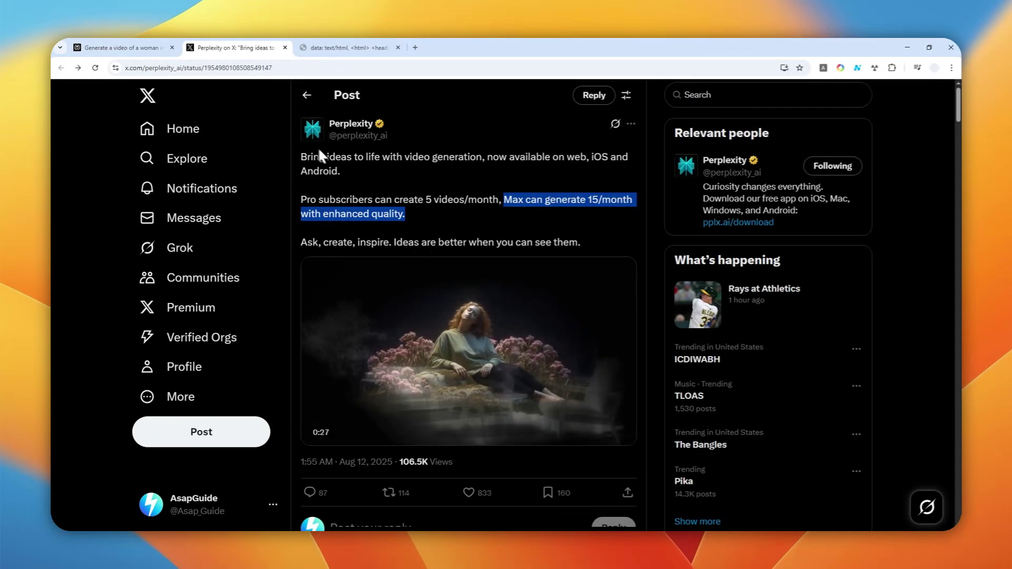
click(108, 47)
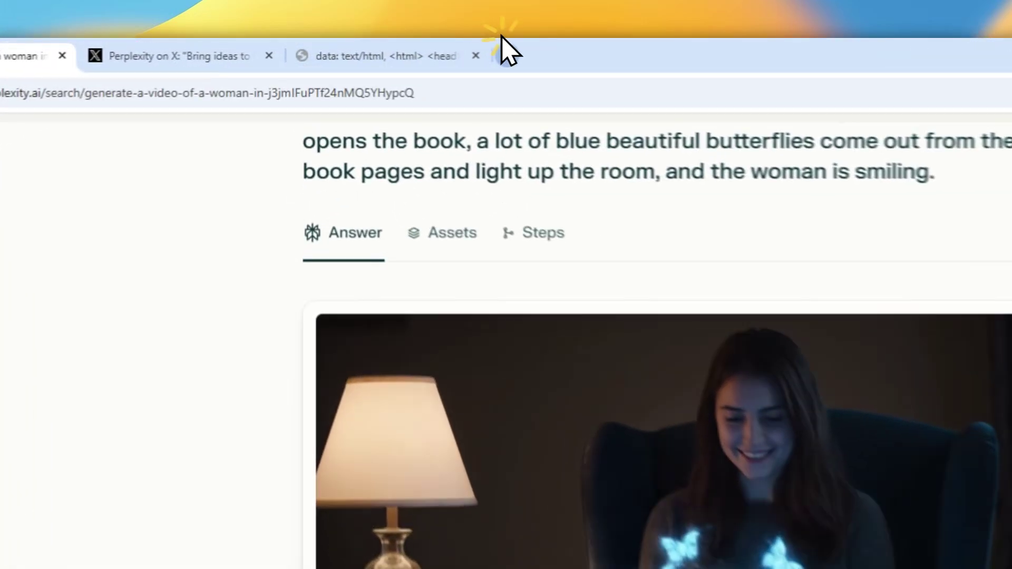
- Load the Perplexity home page in a new browser tab
click(415, 47)
text(perp)
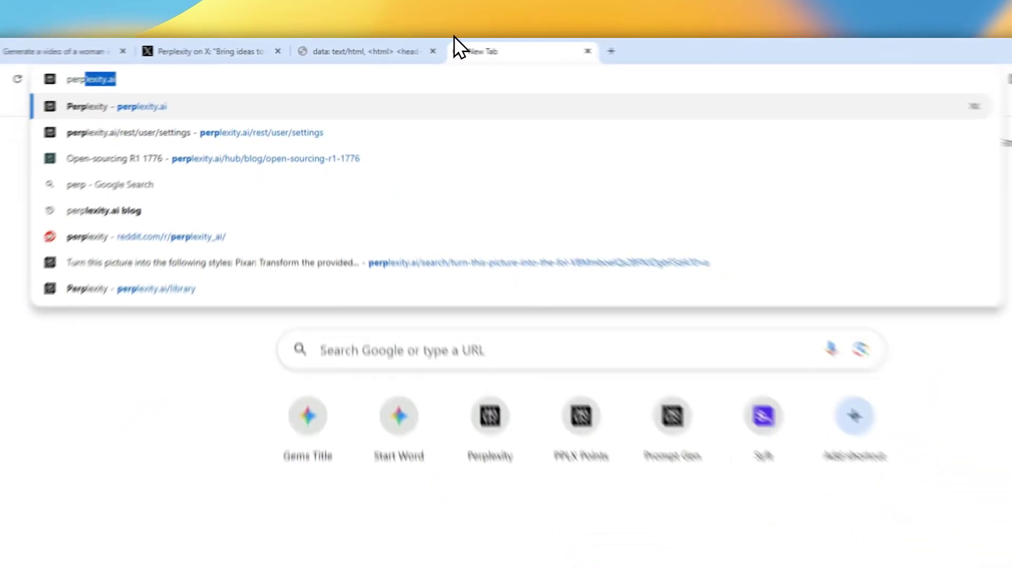
key(Return)
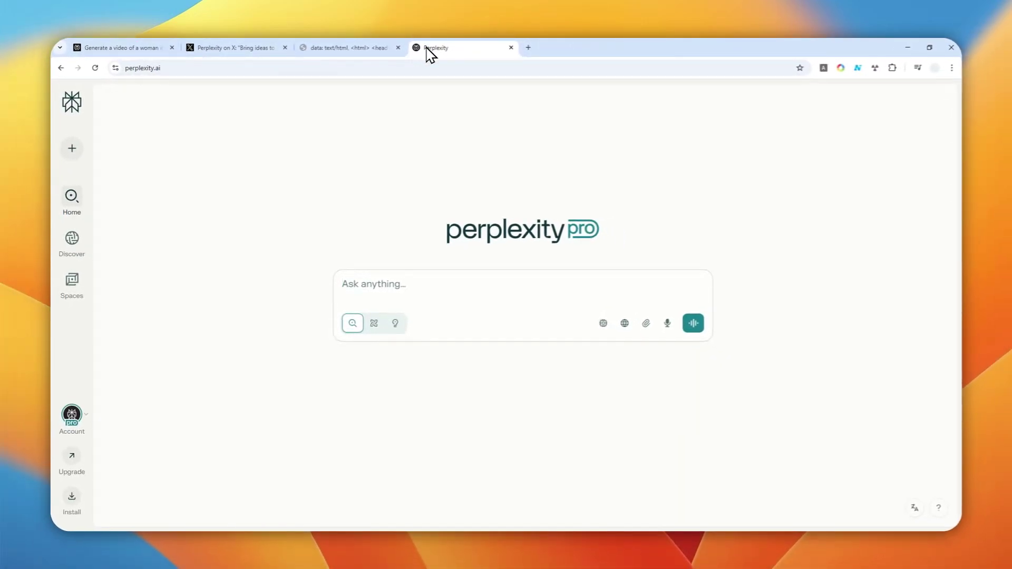
- Copy the beach video prompt from the other tab and paste it into the Ask anything box
click(348, 47)
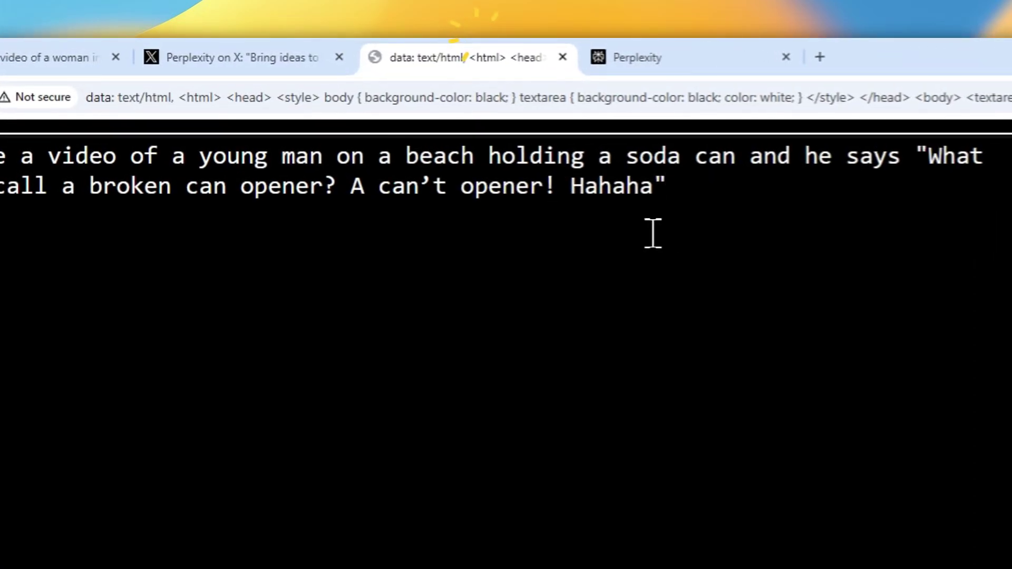
triple_click(483, 118)
right_click(342, 175)
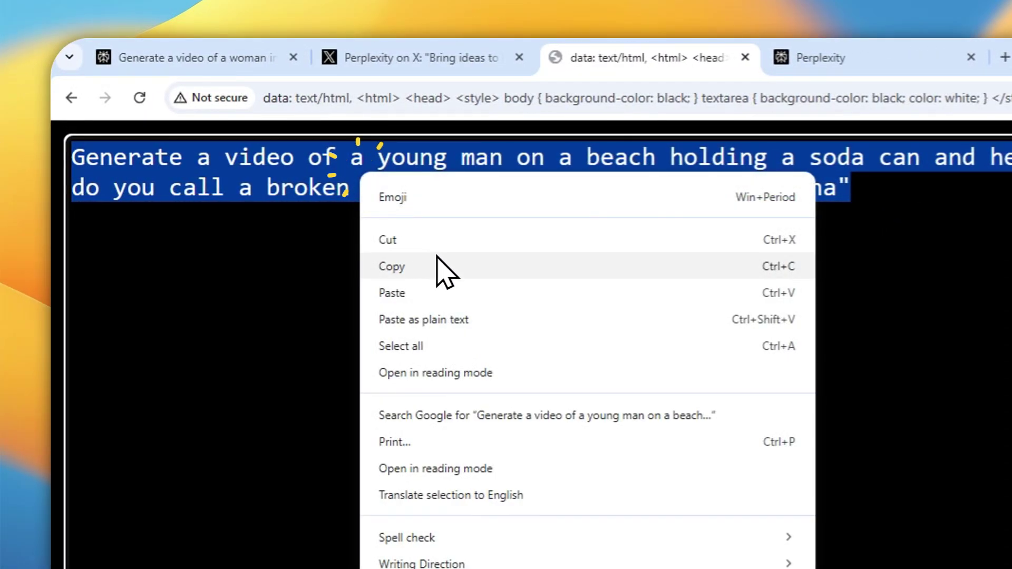
click(426, 266)
click(856, 59)
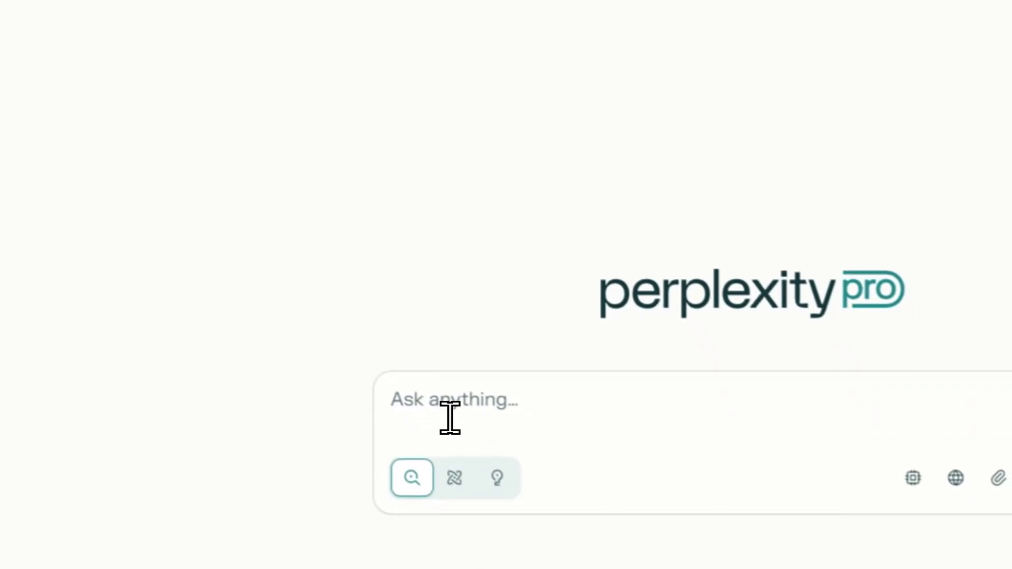
right_click(528, 531)
click(528, 434)
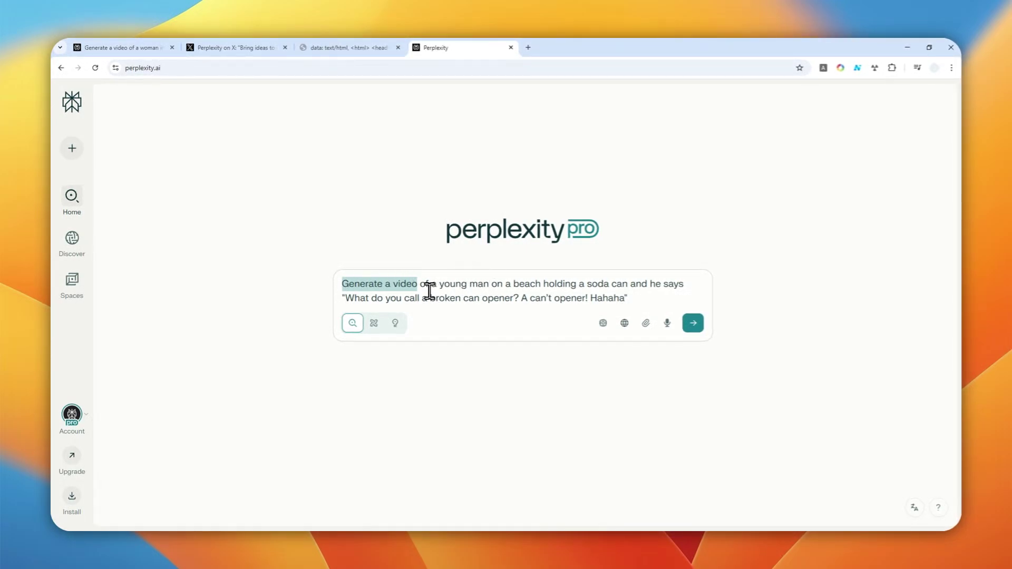
- Highlight the young-man-on-the-beach description and the broken can-opener joke line in the prompt
mouse_move(422, 291)
mouse_down()
mouse_move(653, 295)
mouse_move(435, 290)
mouse_up()
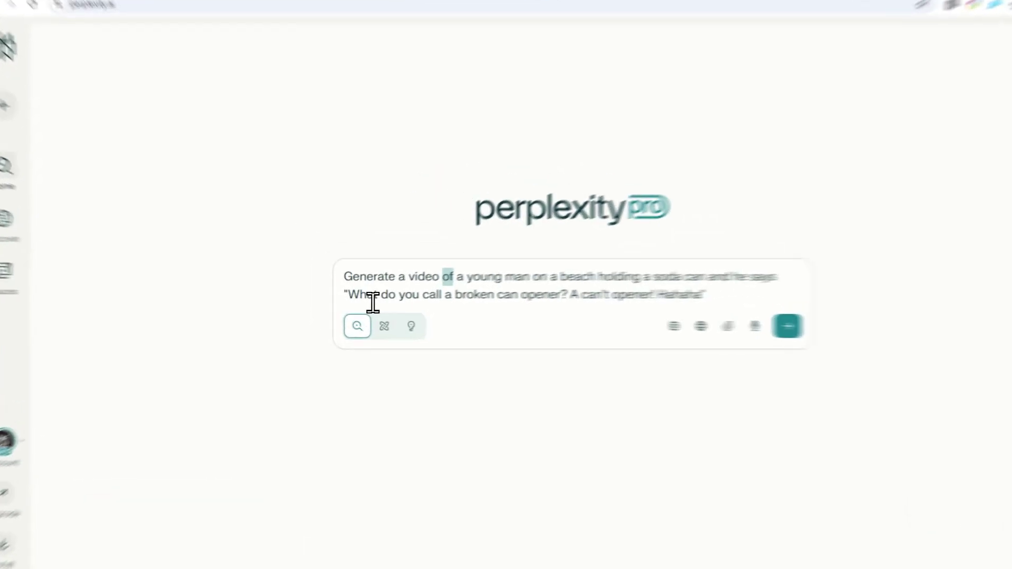
drag(347, 298, 633, 309)
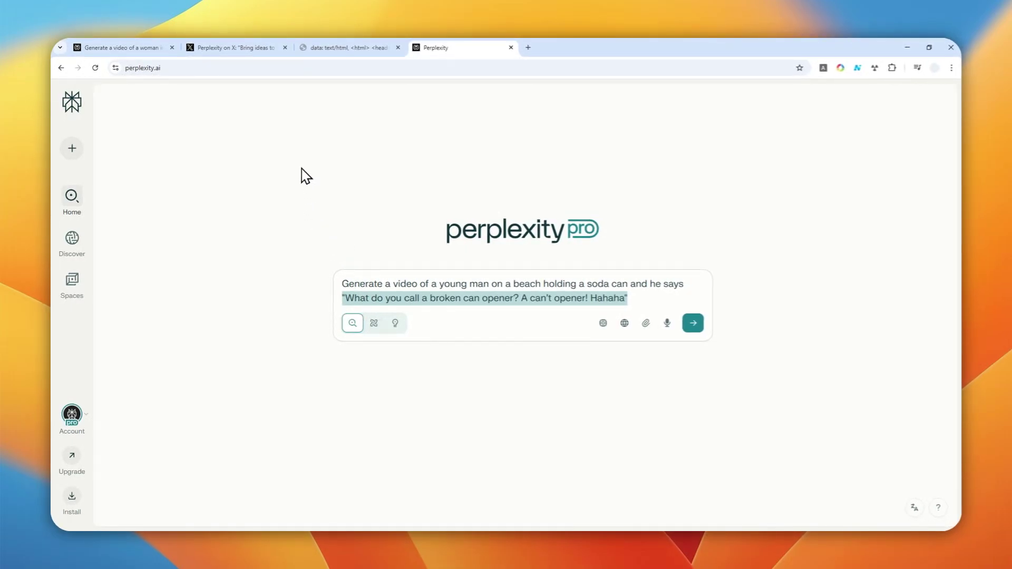
- Mute the woman-with-butterflies video, then return to the home page holding the beach prompt
click(137, 47)
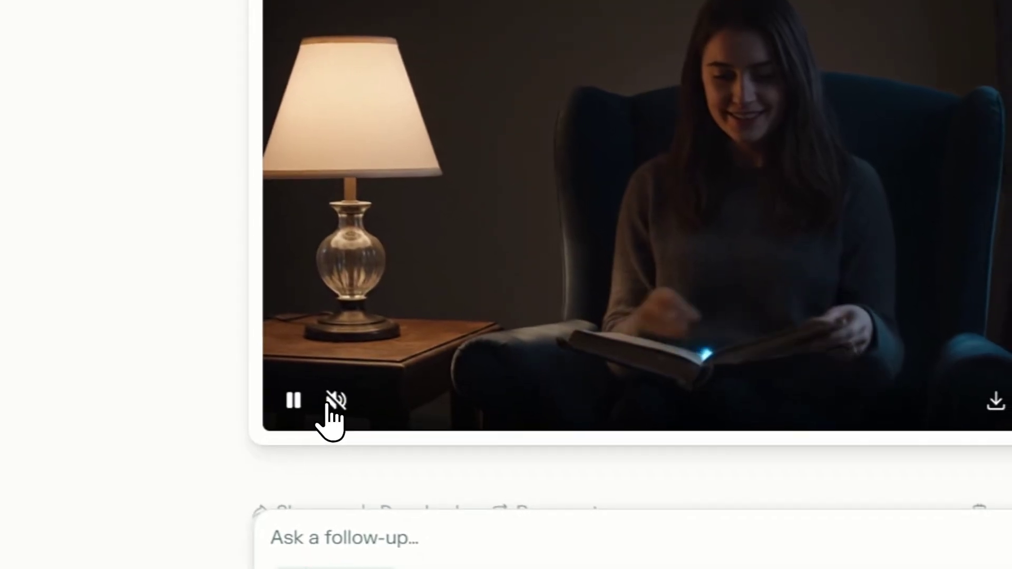
click(333, 399)
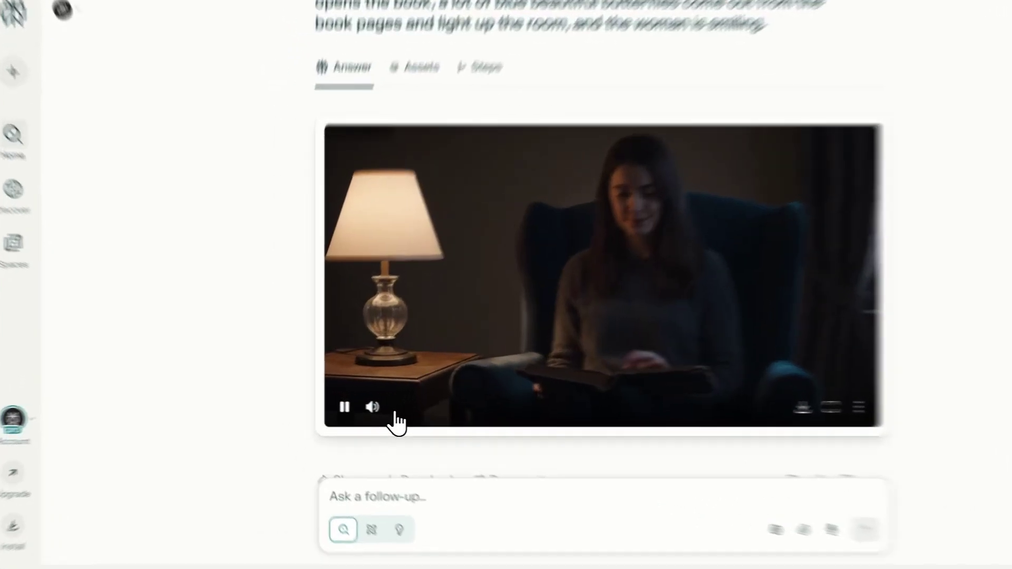
click(347, 405)
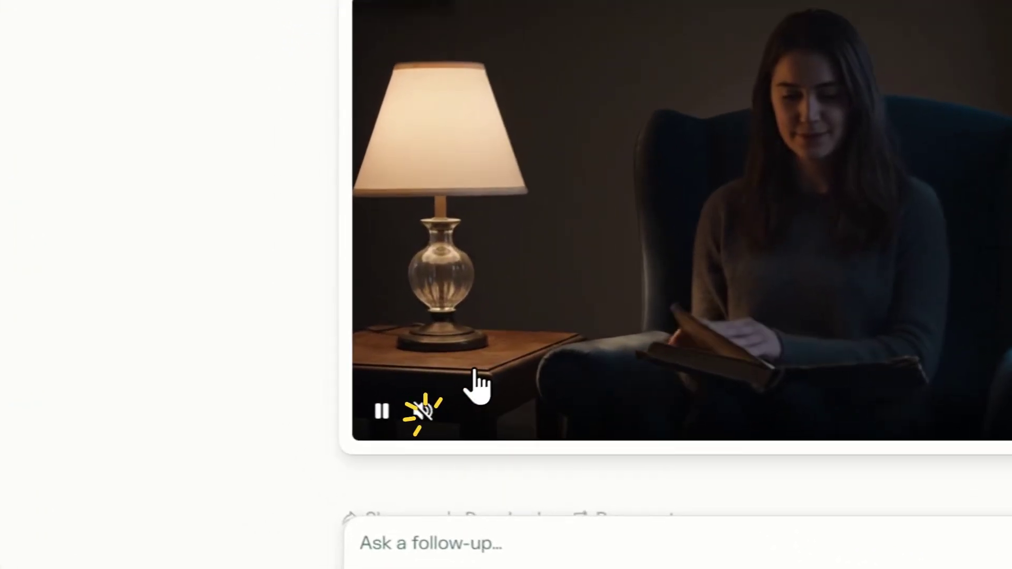
click(443, 47)
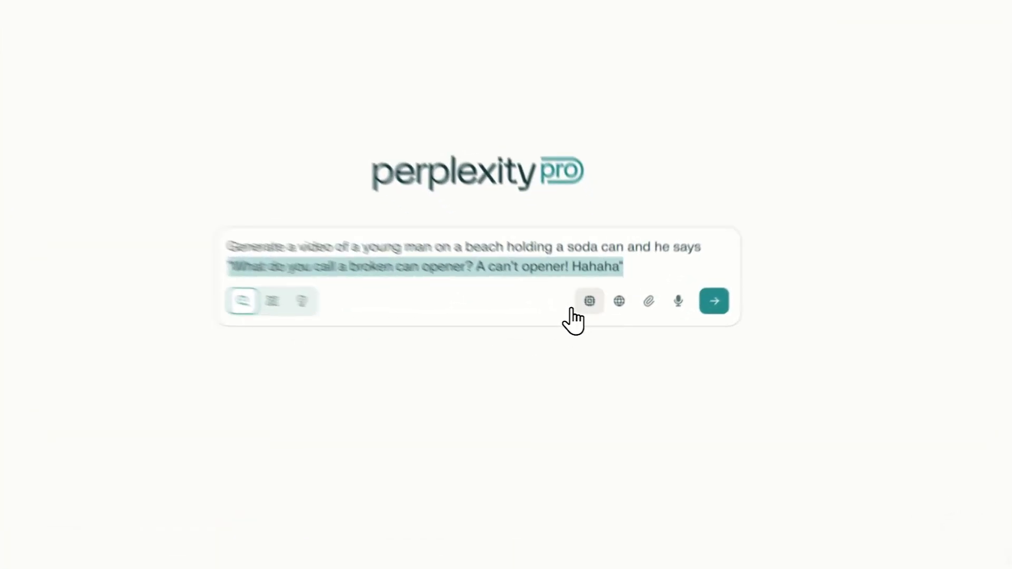
click(603, 323)
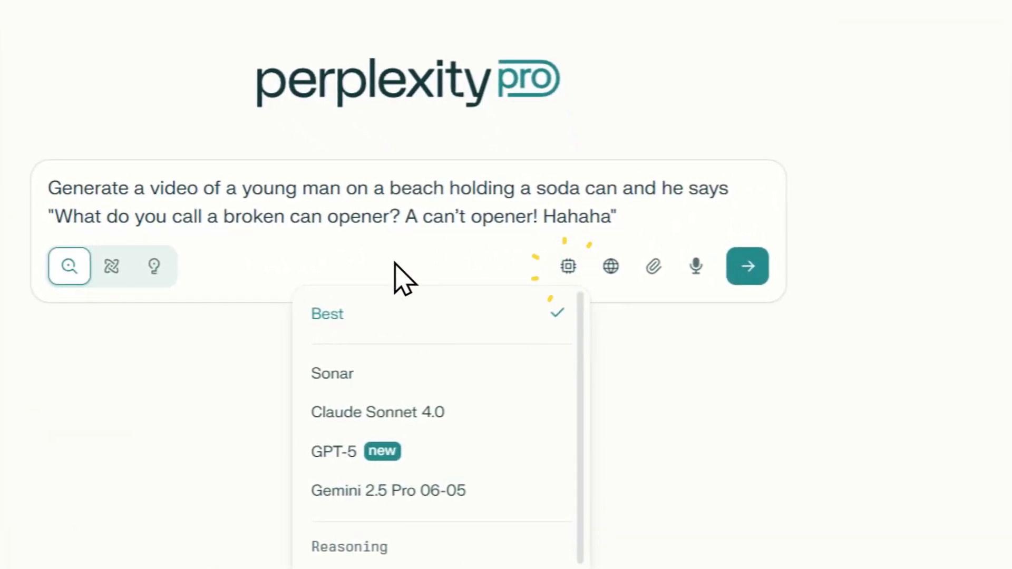
click(416, 313)
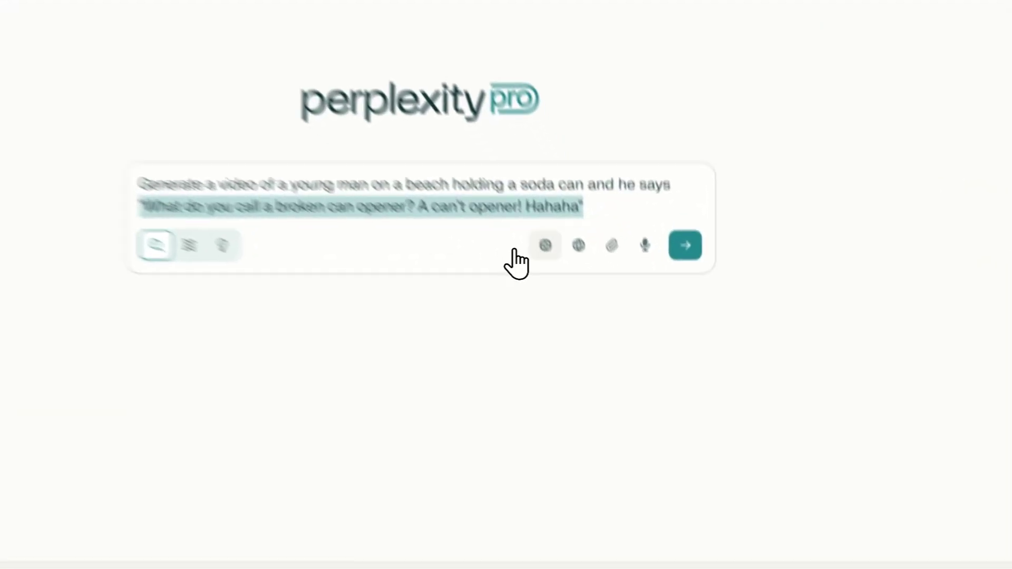
click(603, 323)
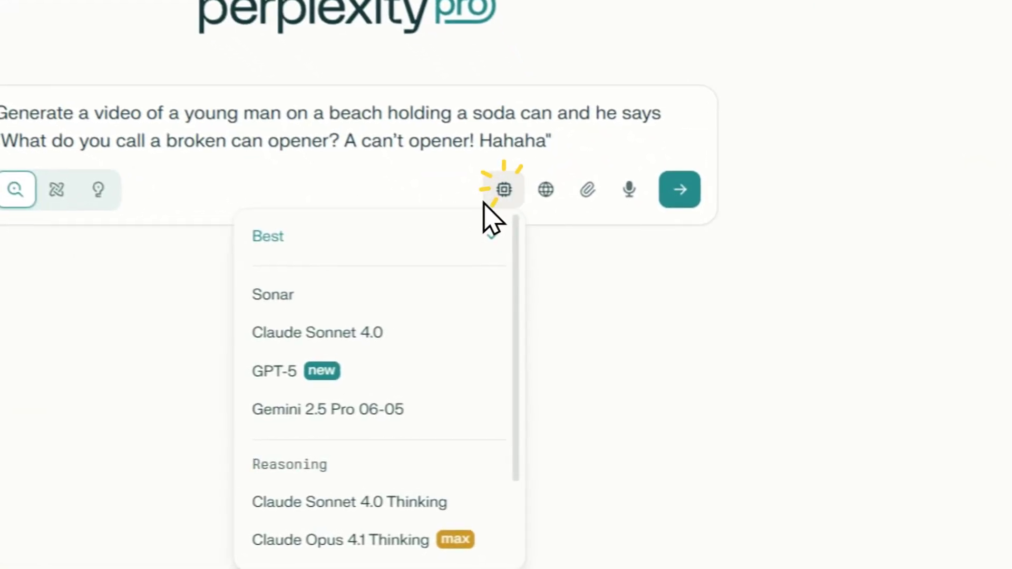
scroll(527, 399, down, 2)
scroll(389, 280, up, 2)
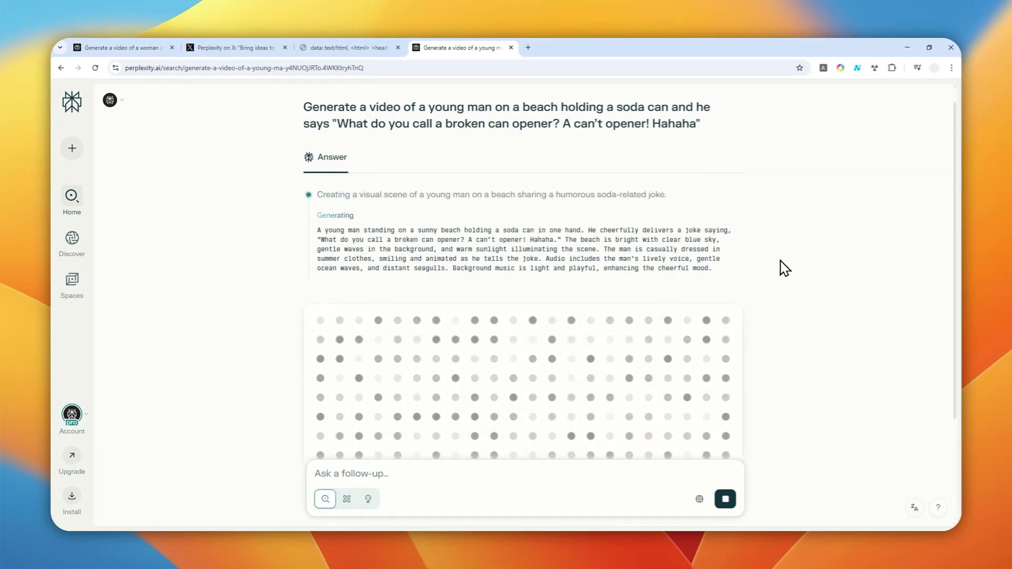
- Scroll the answer page while the beach soda-can video generates
scroll(772, 258, down, 3)
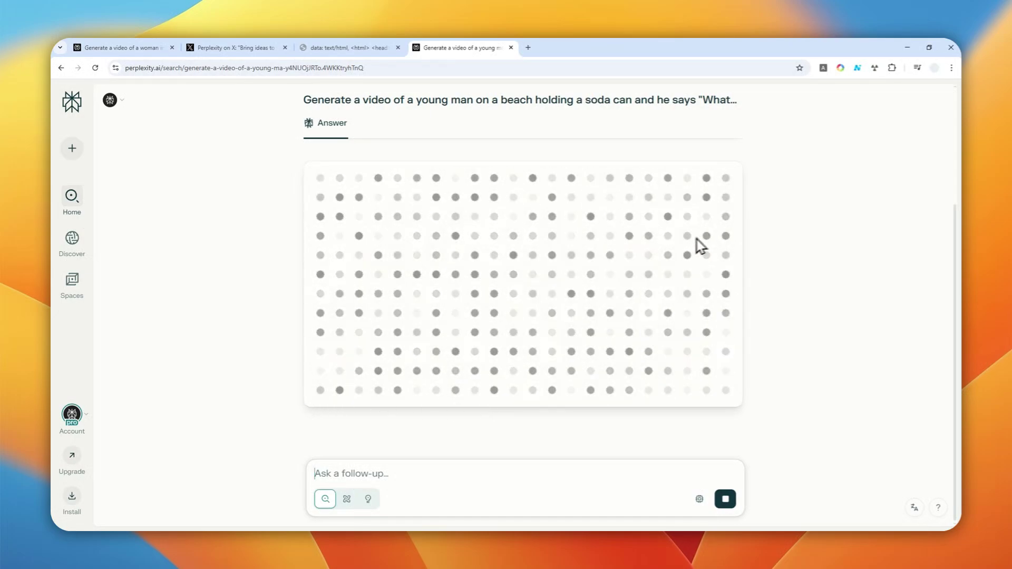
scroll(688, 312, up, 2)
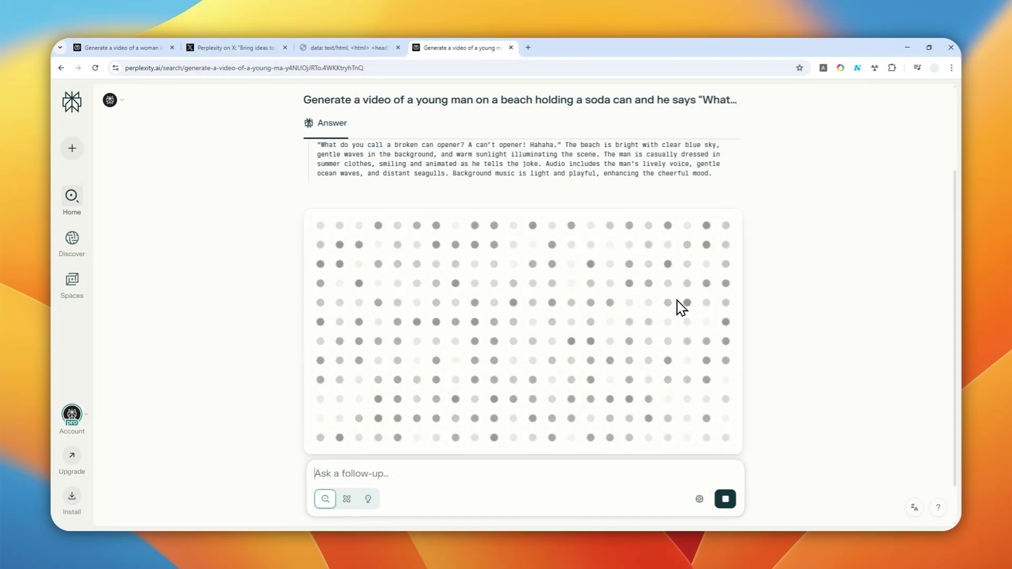
scroll(680, 316, down, 1)
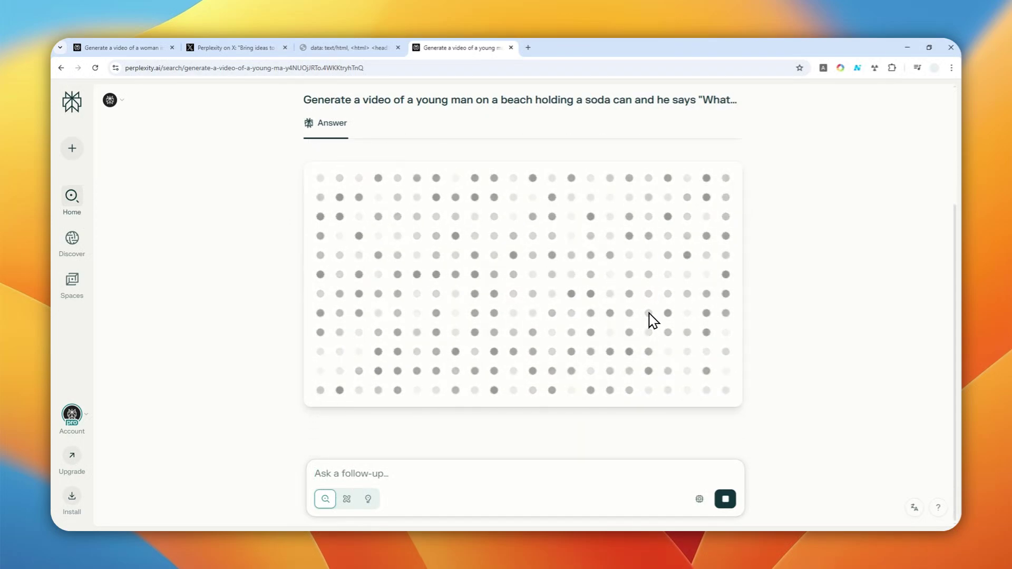
scroll(588, 320, up, 2)
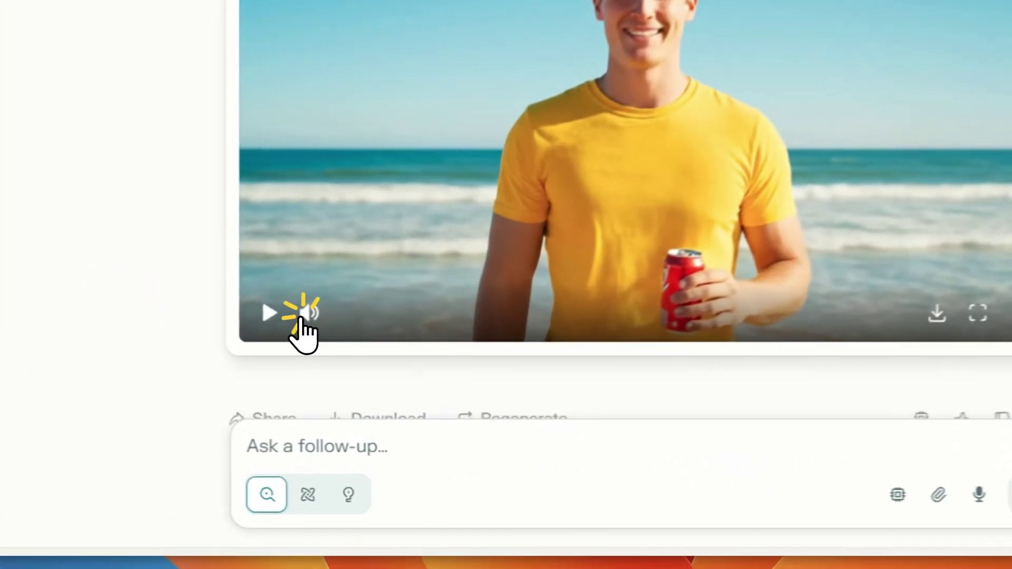
- Play the generated beach video through its joke, pause it, and switch to the X announcement post
click(326, 404)
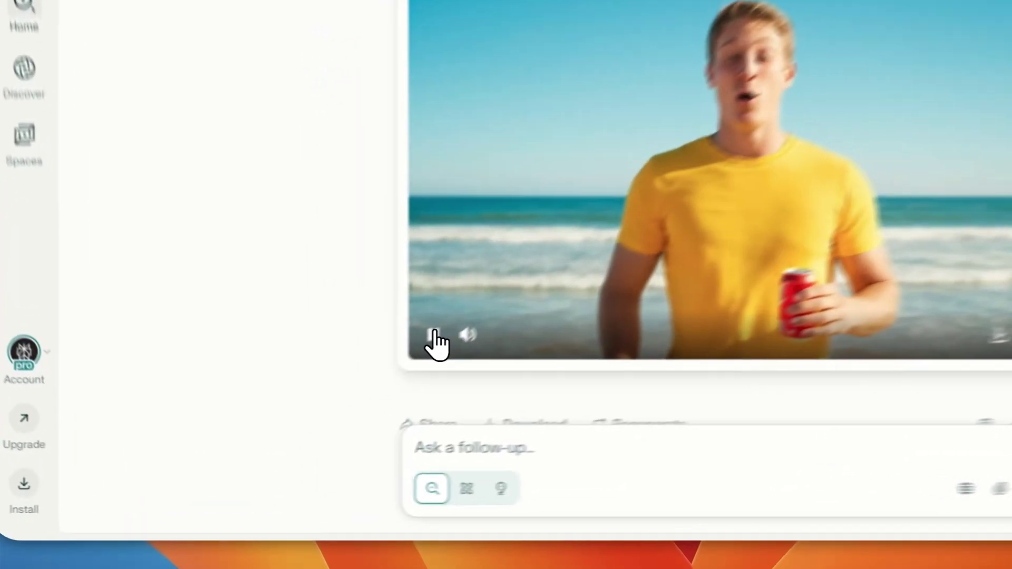
click(327, 405)
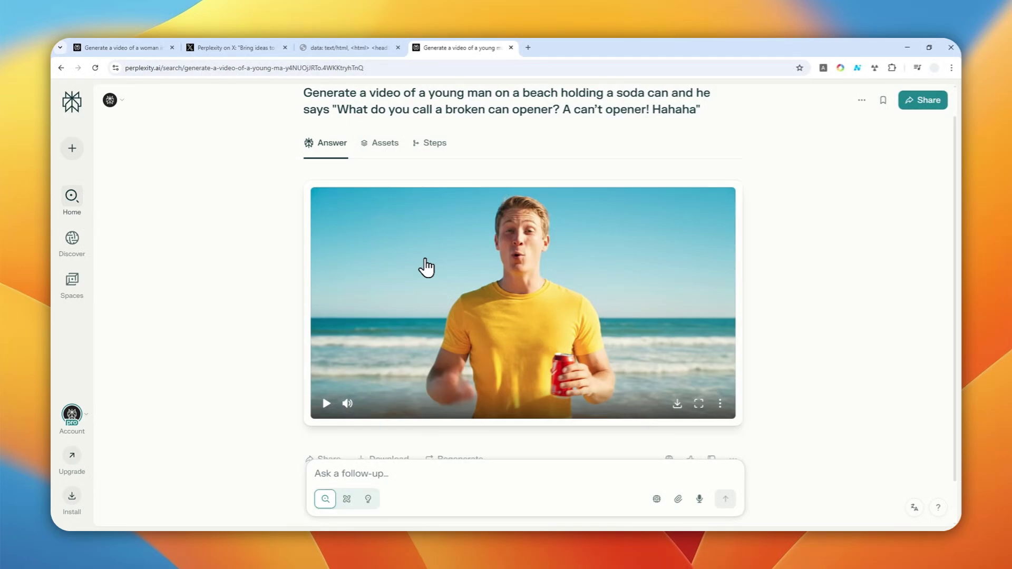
click(240, 47)
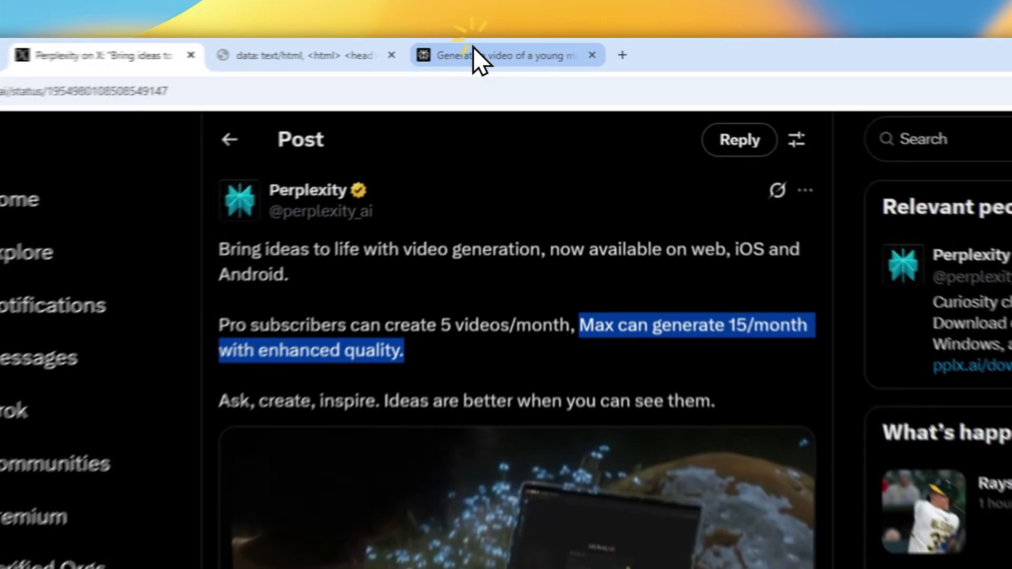
- Revisit the beach video page, then unmute the woman-with-glowing-butterflies video
click(450, 49)
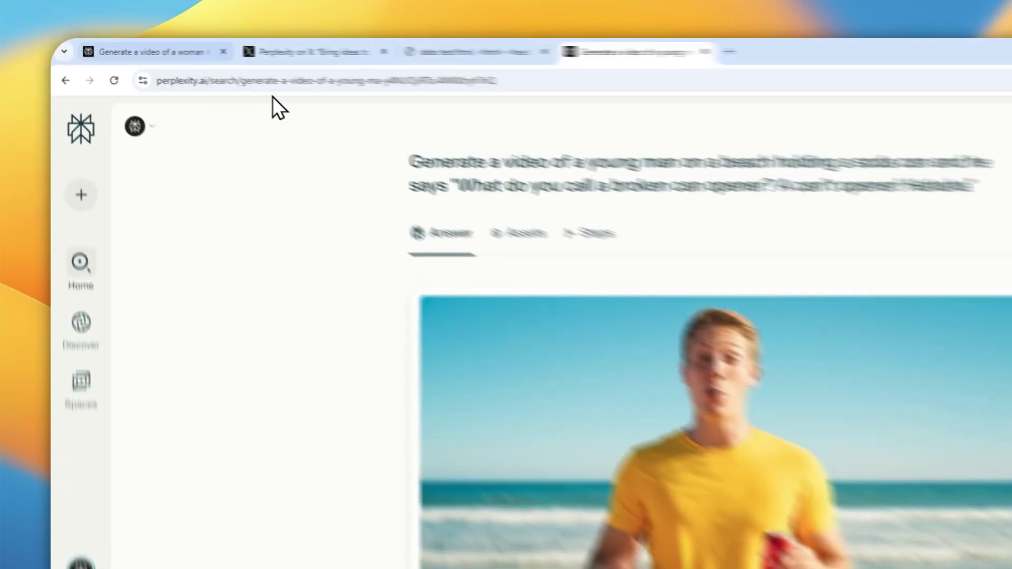
click(121, 47)
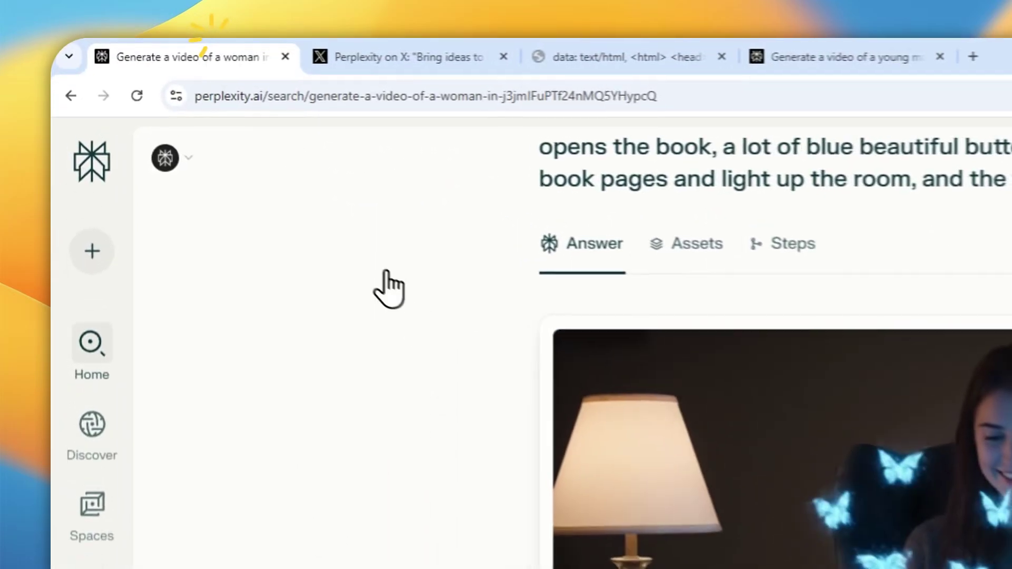
click(347, 404)
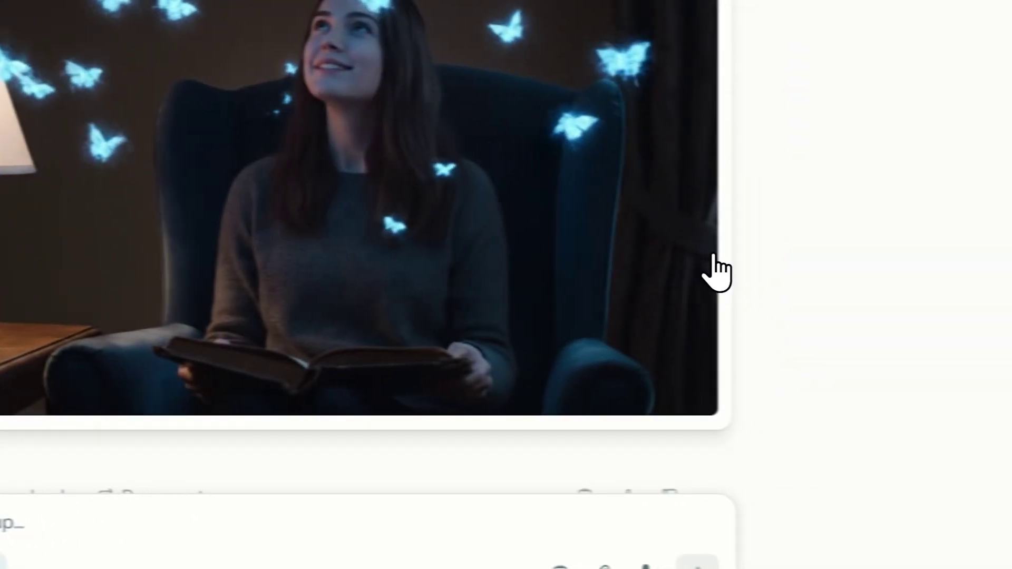